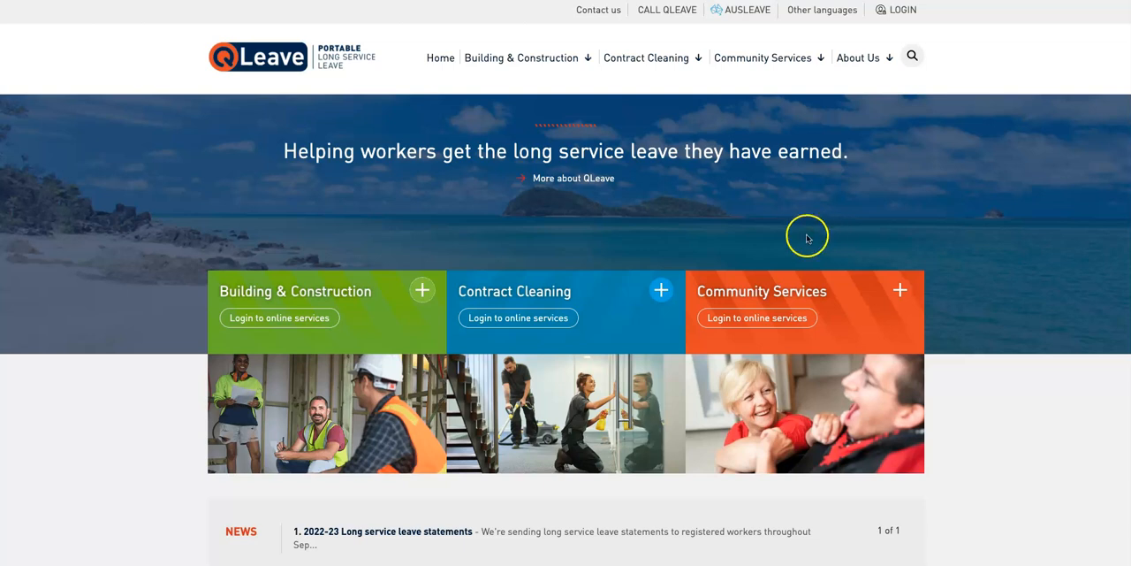
Expand the Building & Construction section on the QLeave website and open the employer login page.
left_click(422, 289)
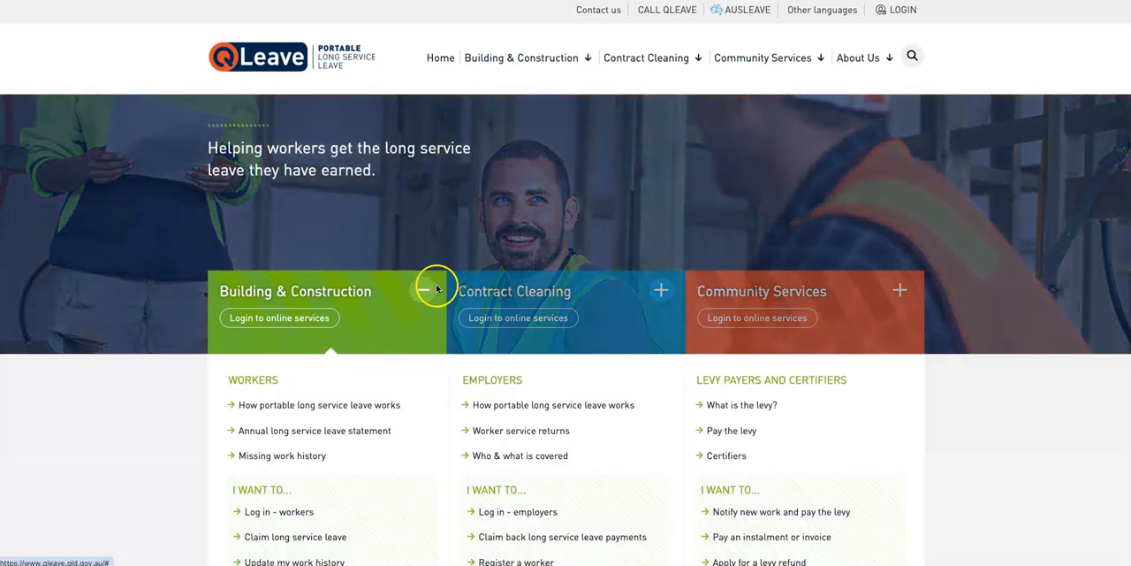
scroll(438, 290, "down", 1)
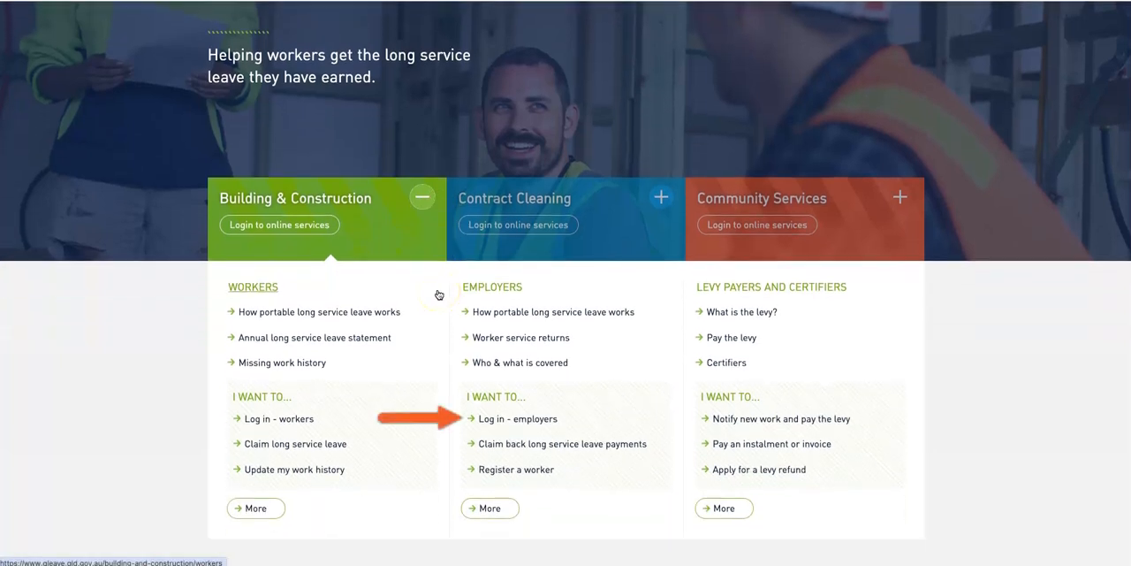
left_click(501, 422)
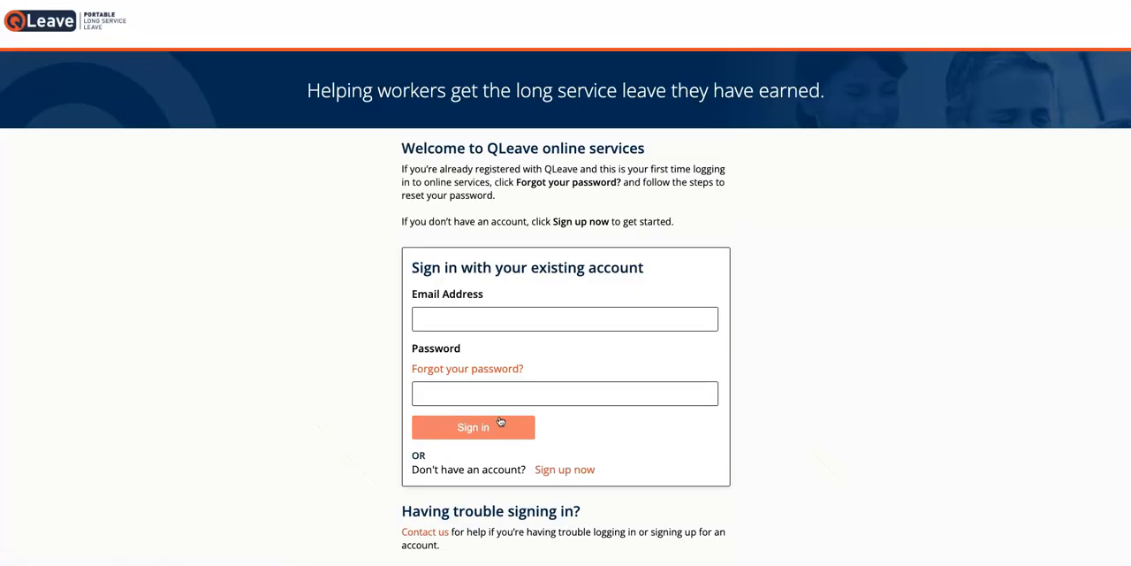
left_click(500, 423)
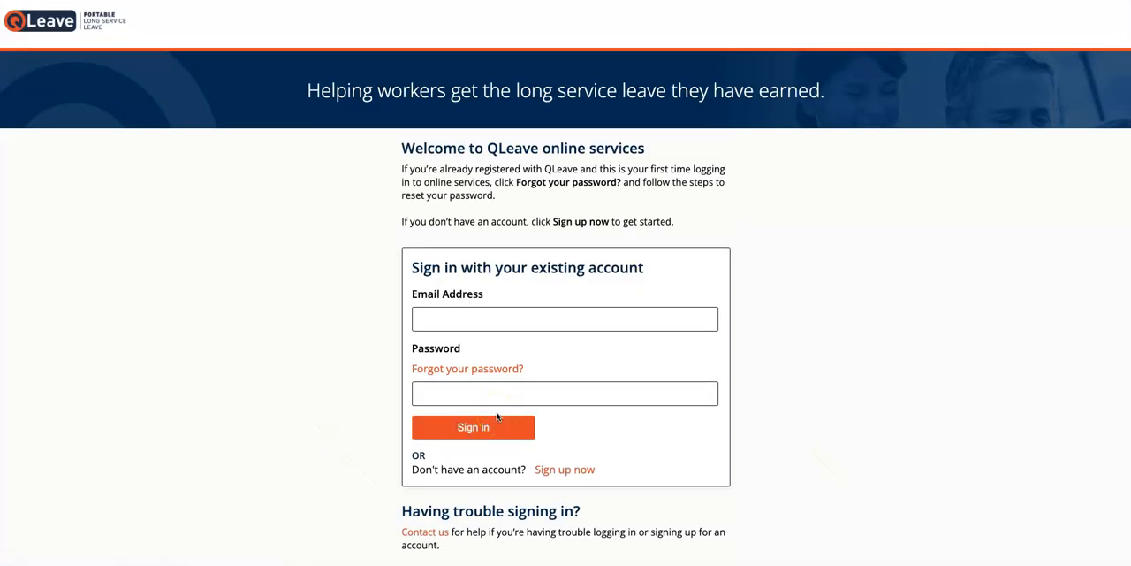
Sign in to QLeave online services with the account's email address and password.
left_click(685, 316)
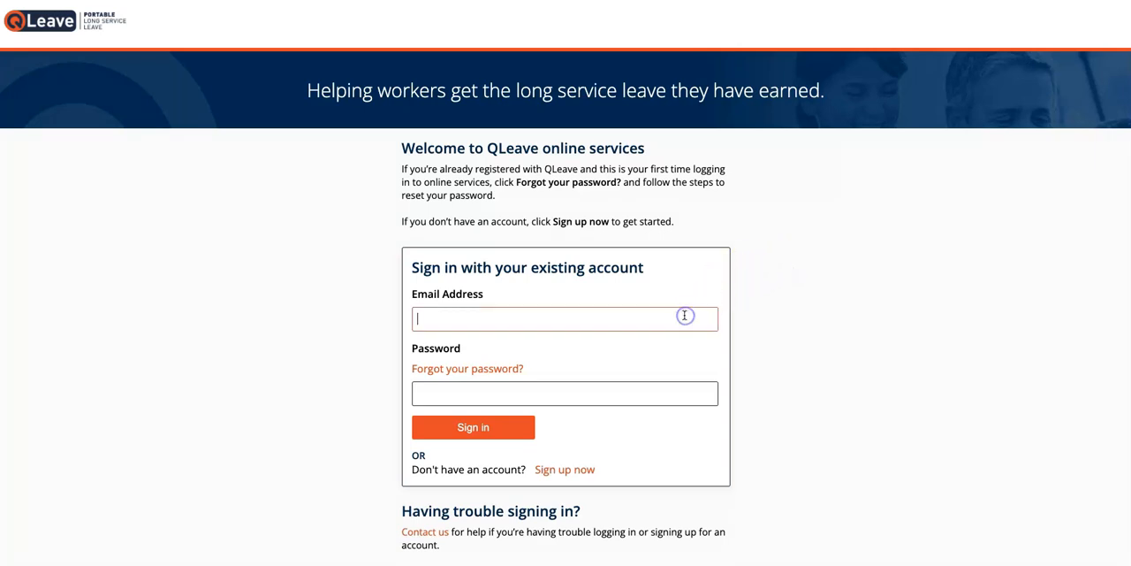
key("ctrl+v")
left_click(681, 387)
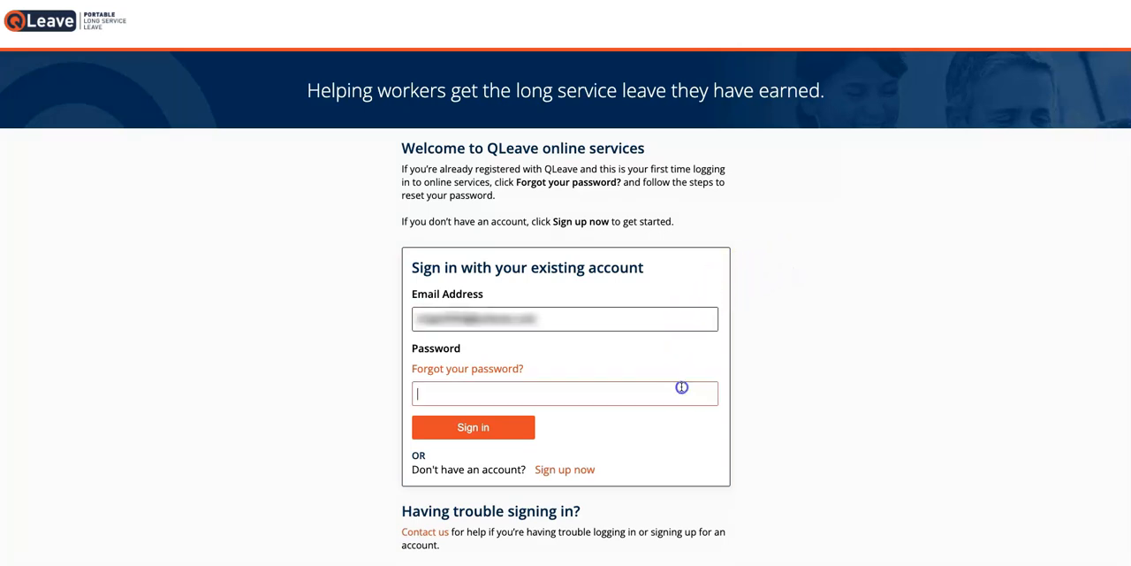
type("••••••••••")
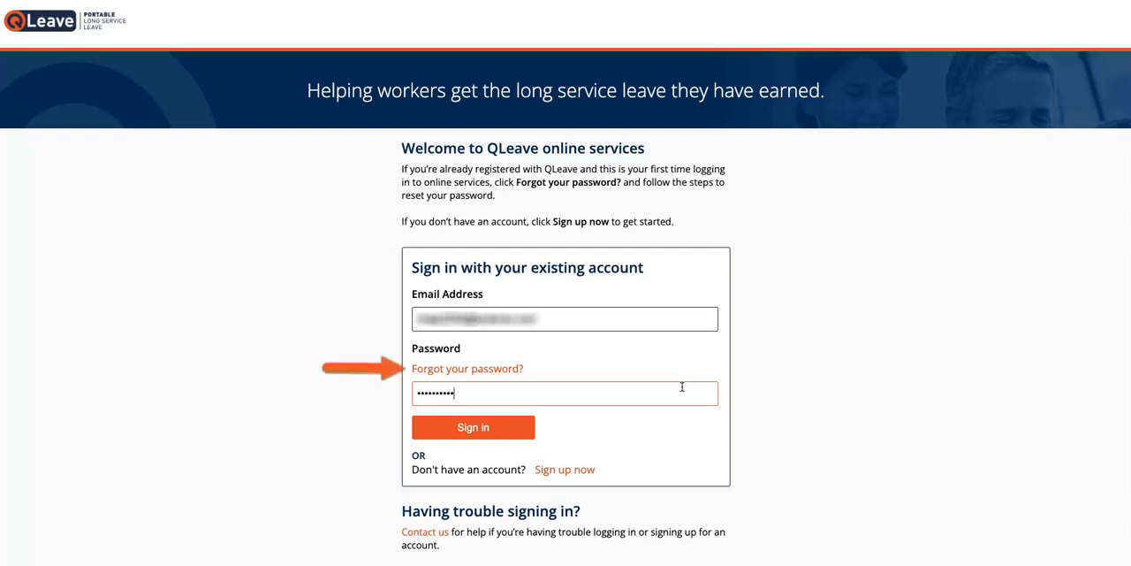
left_click(674, 395)
left_click(522, 428)
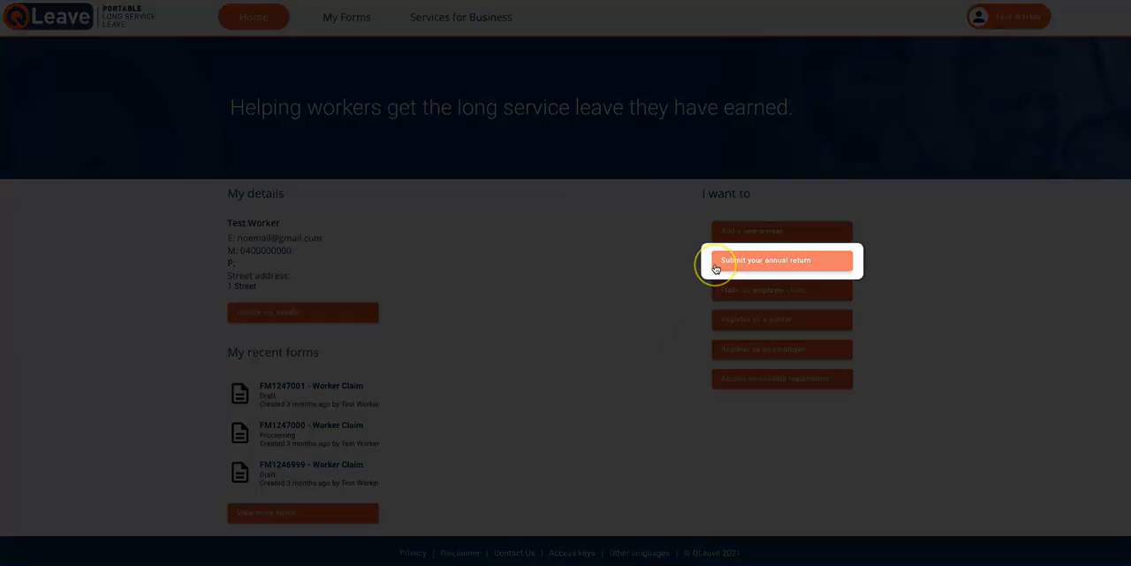
Continue the 2022-2023 service return from the annual return submission and download its bulk return file.
left_click(766, 260)
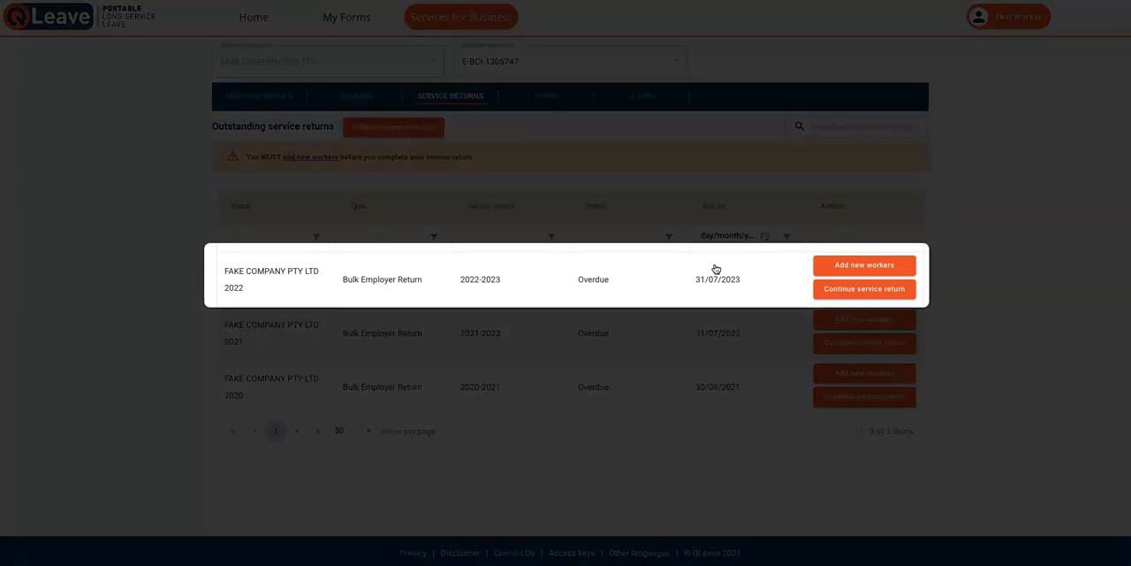
left_click(822, 296)
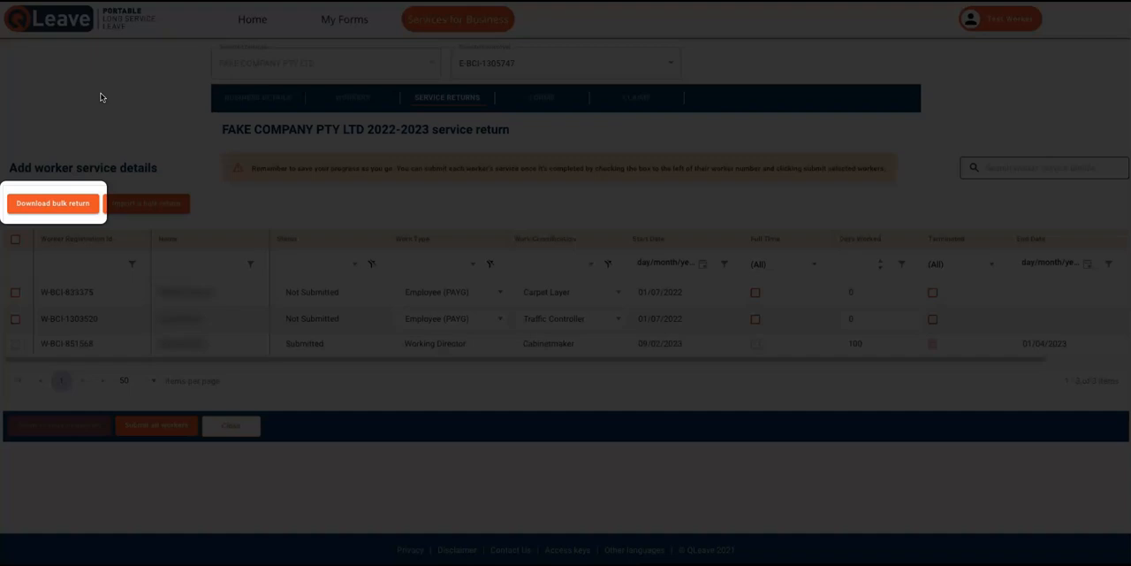
left_click(69, 205)
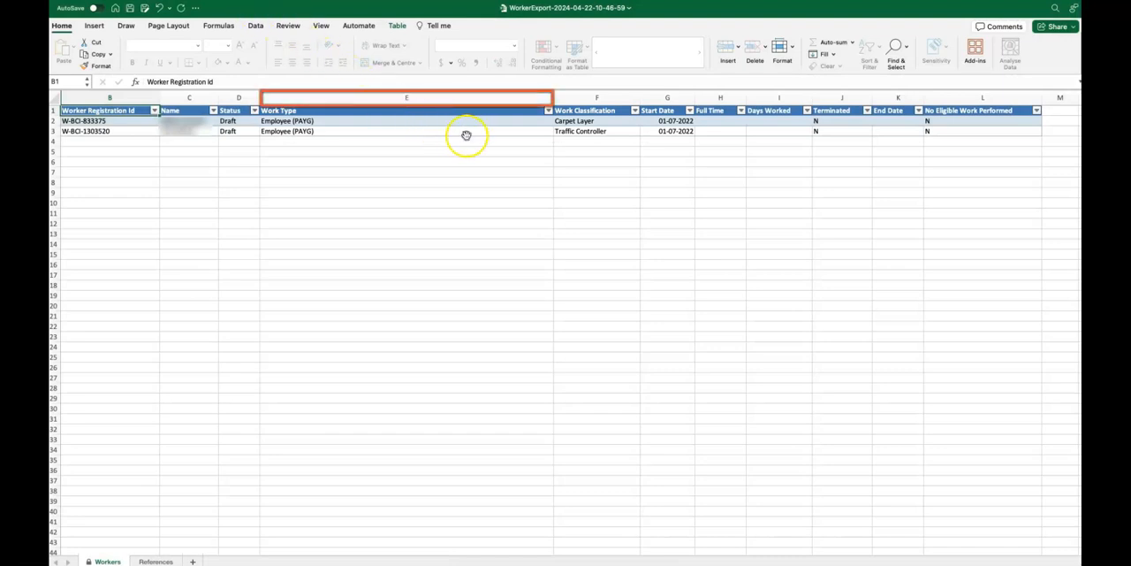
In the downloaded workbook in Excel, set the first worker's work type to Working Director and work classification to Bricklayer.
left_click(524, 120)
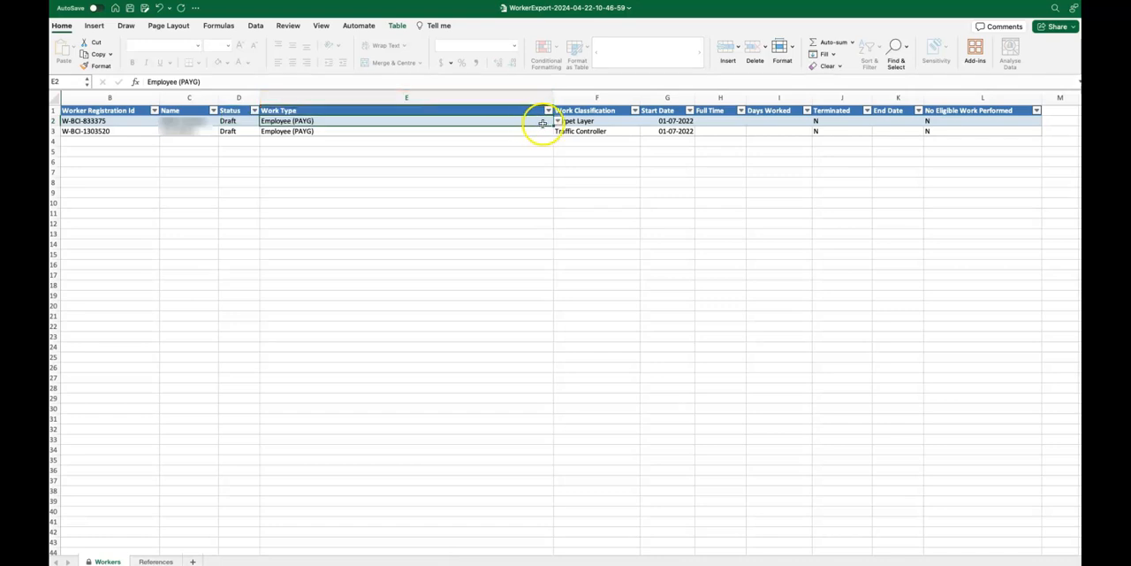
left_click(556, 124)
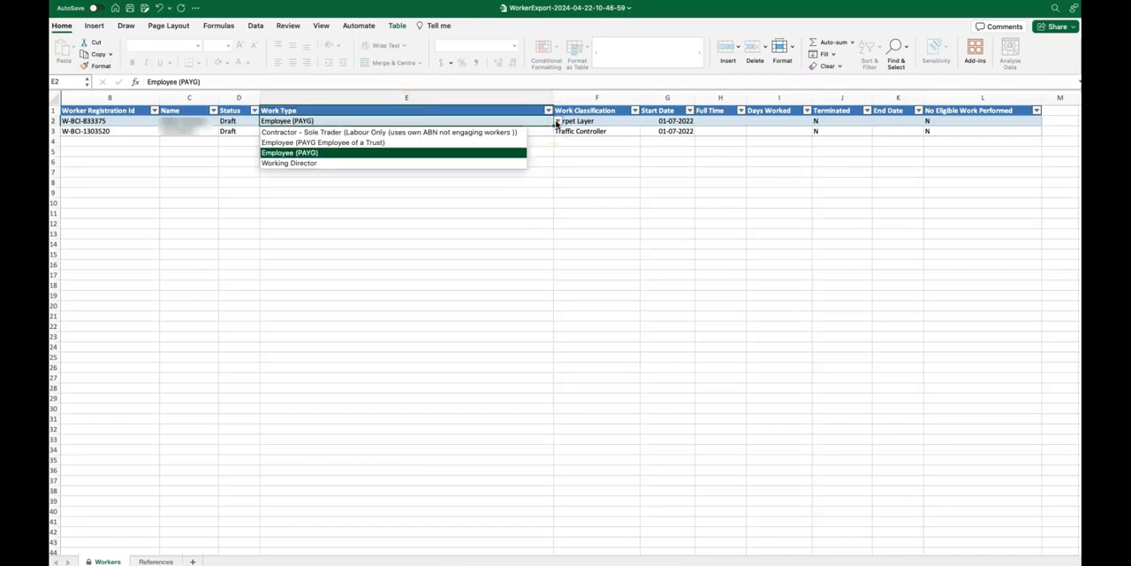
left_click(479, 163)
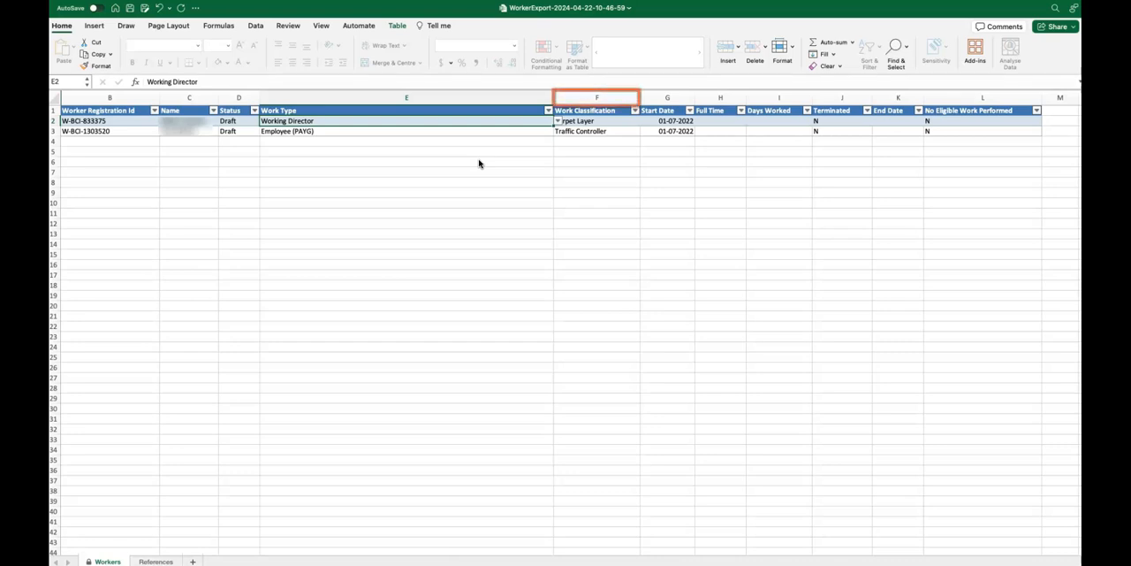
left_click(585, 124)
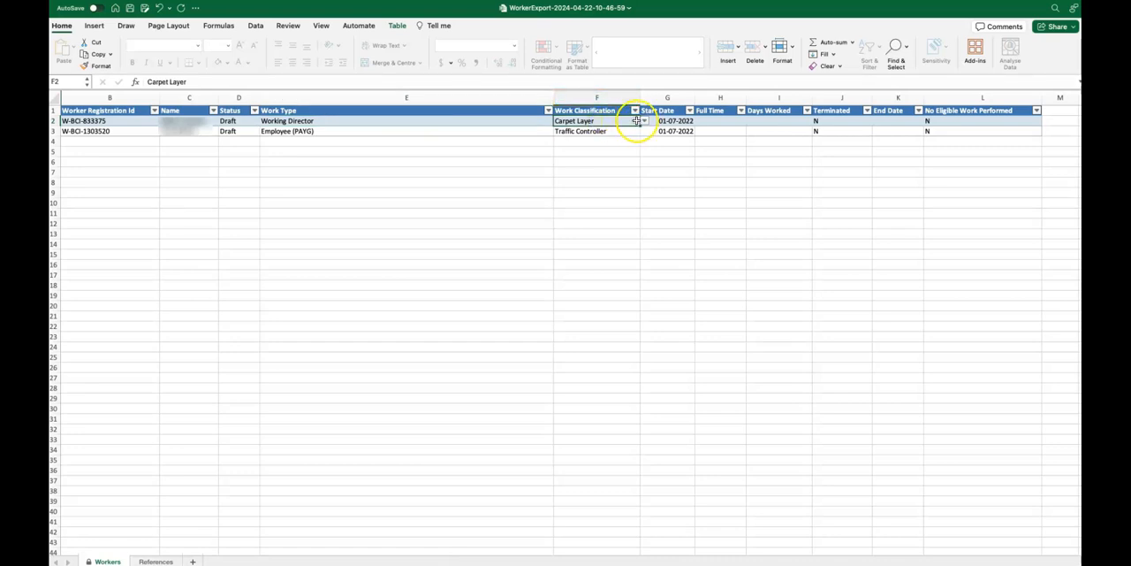
left_click(643, 121)
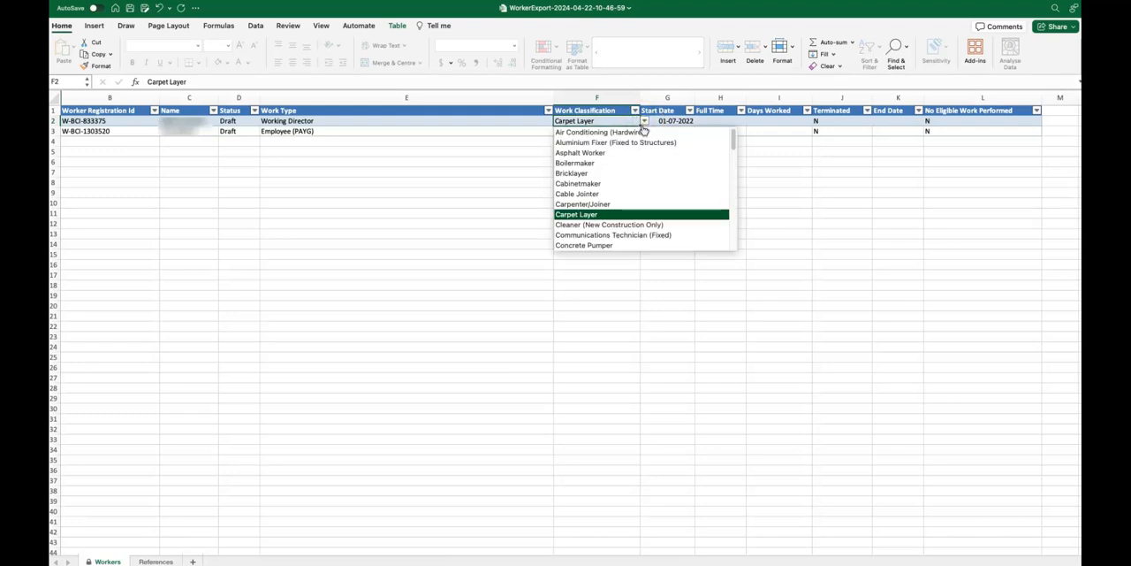
left_click(629, 173)
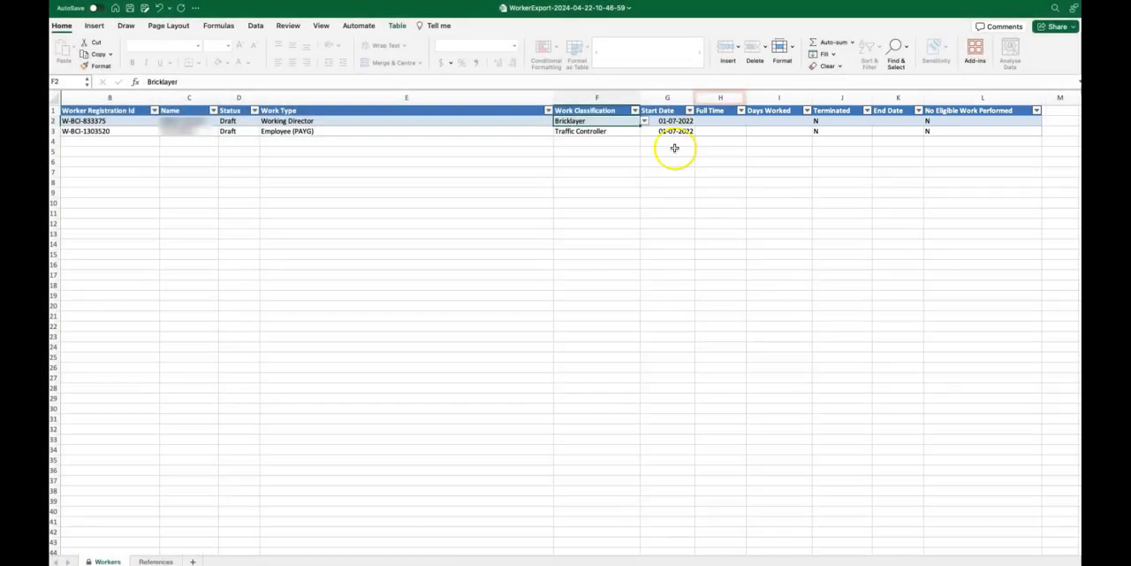
Set the Full Time value of the first worker in row 2 to Y.
left_click(718, 122)
left_click(750, 121)
left_click(710, 132)
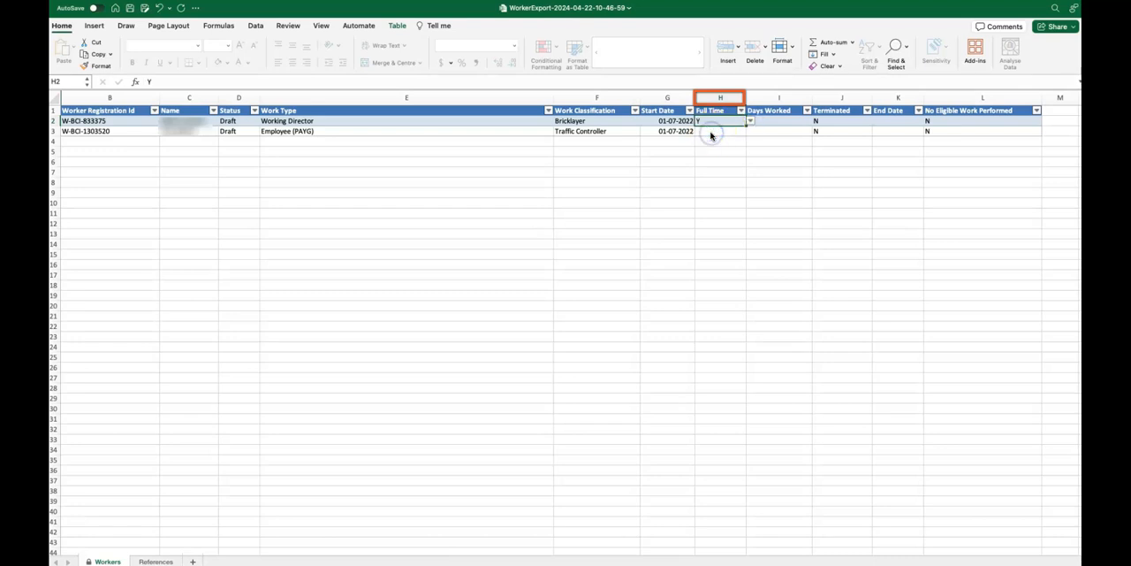
Set the second worker's Full Time value to N and enter 100 as the days worked.
left_click(717, 131)
left_click(751, 131)
left_click(708, 156)
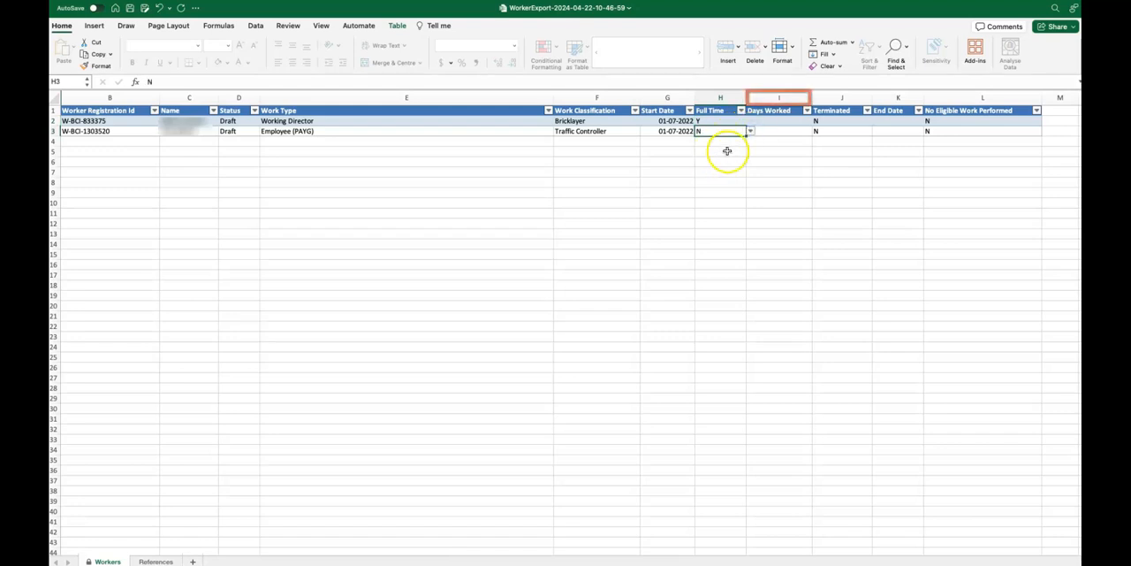
left_click(766, 132)
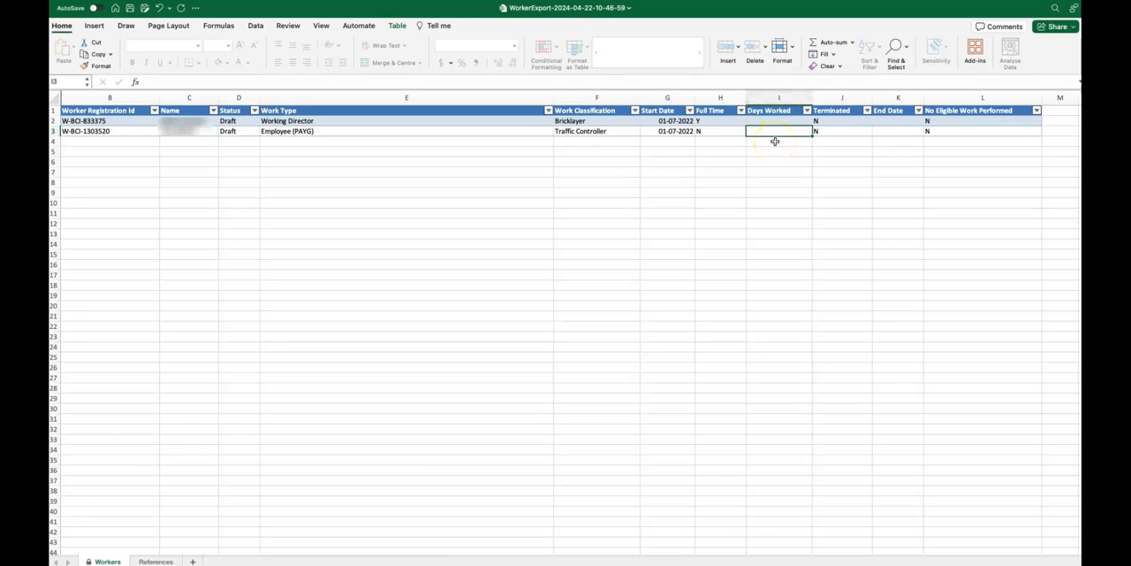
type("100")
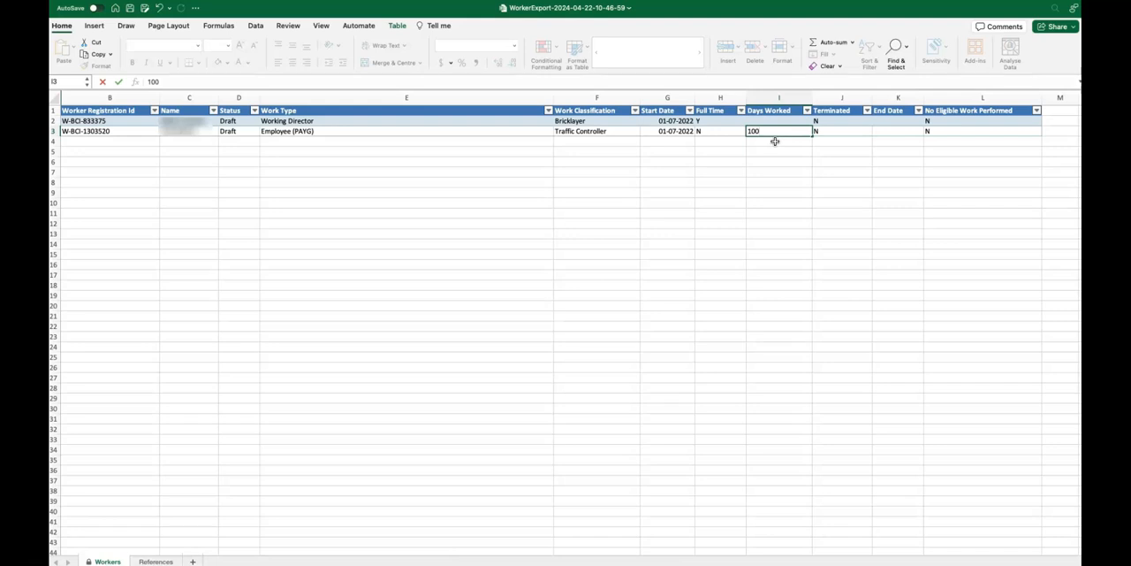
Mark the first worker as terminated with Y and enter 01/01/2023 as the end date.
left_click(836, 121)
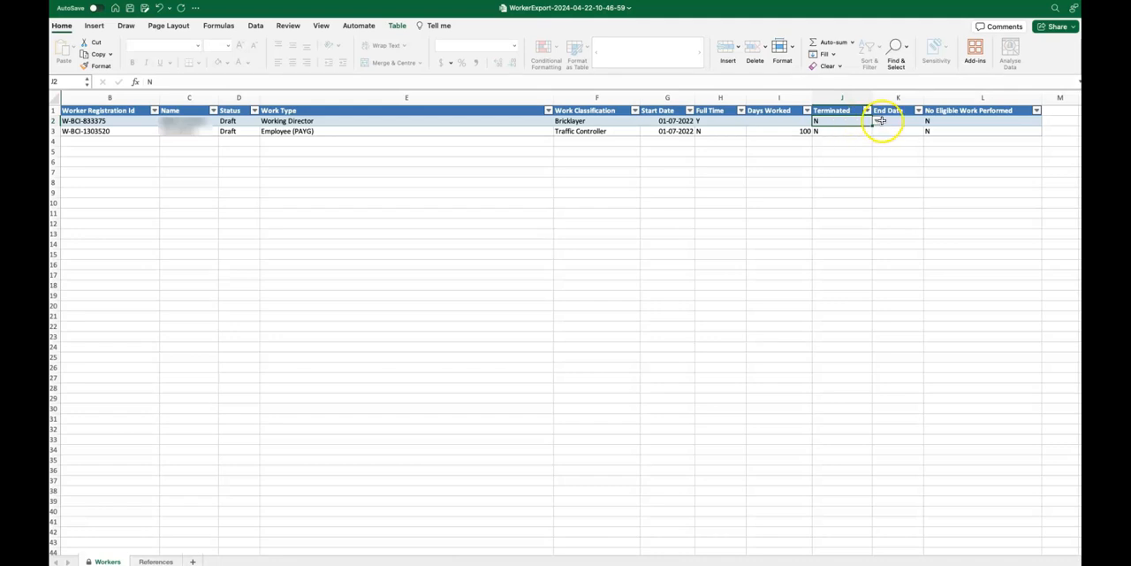
left_click(880, 123)
left_click(822, 133)
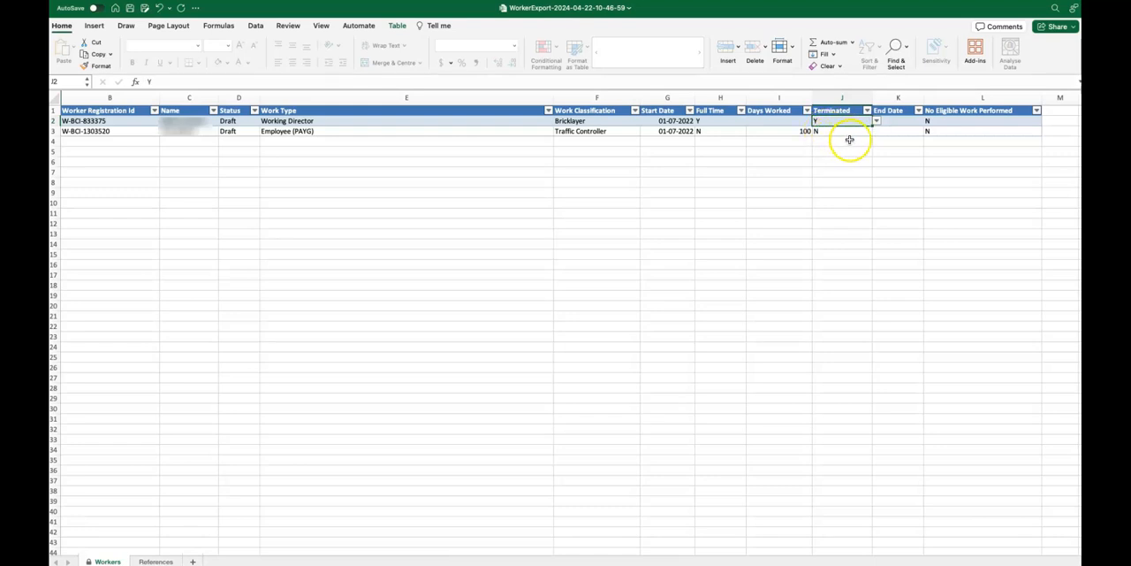
left_click(892, 123)
type("01/")
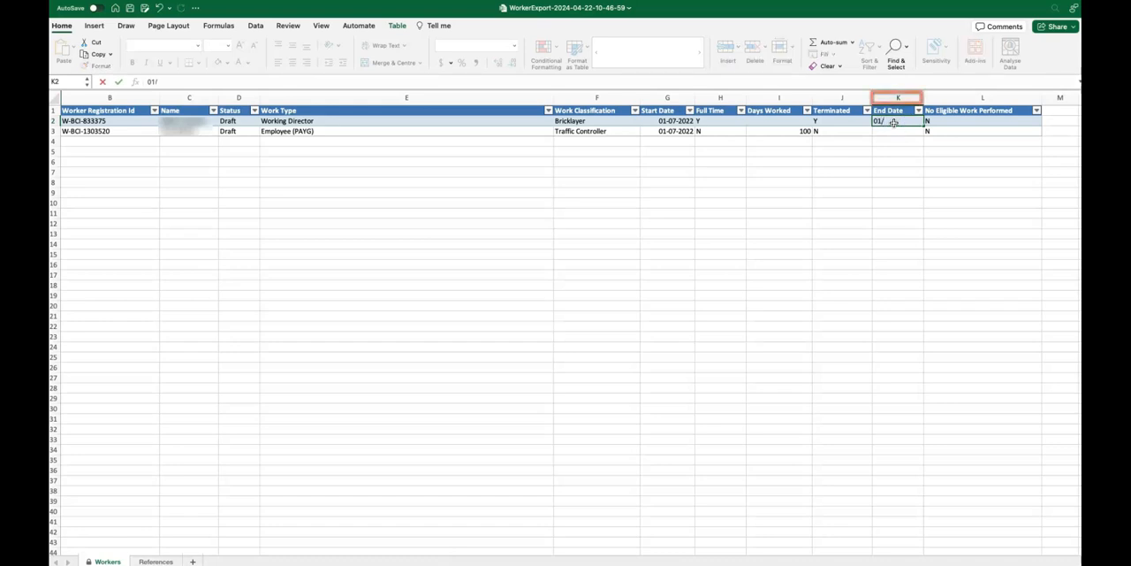
type("01/")
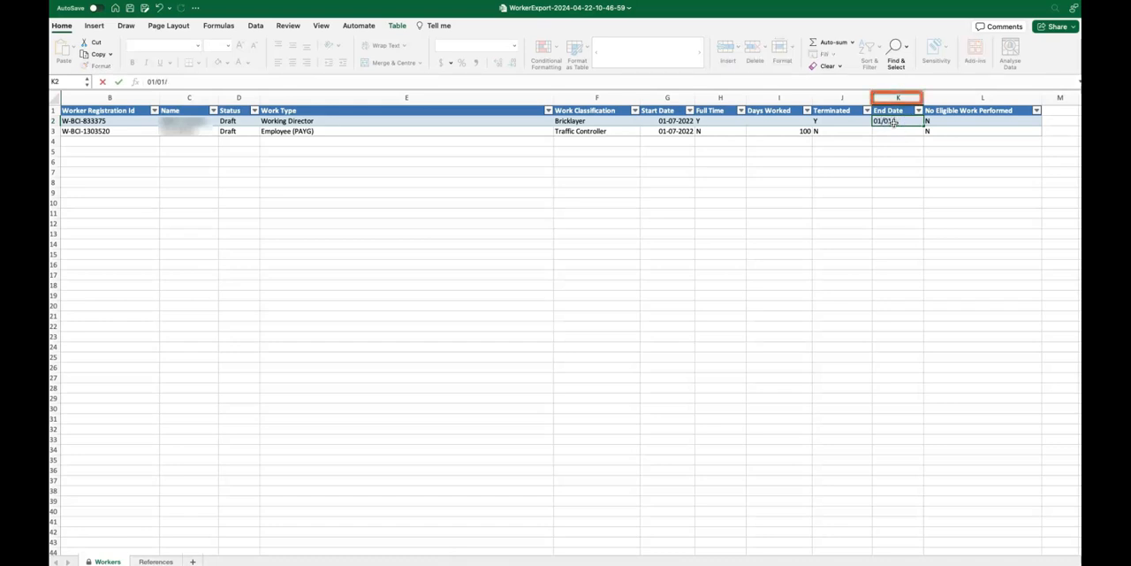
type("2023")
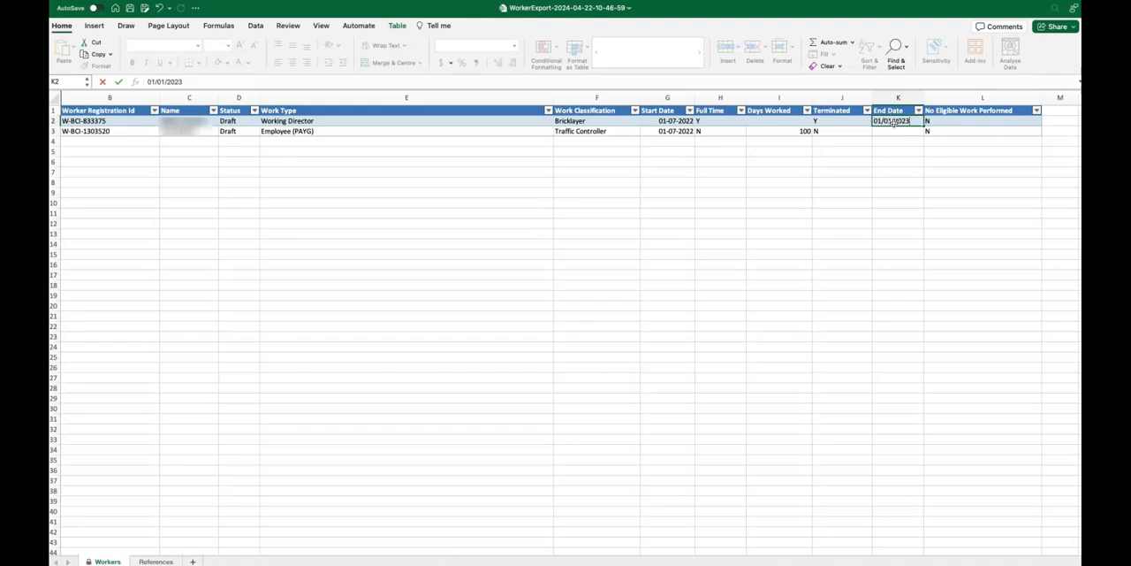
Set No Eligible Work Performed to Y for the second worker in row 3.
left_click(935, 121)
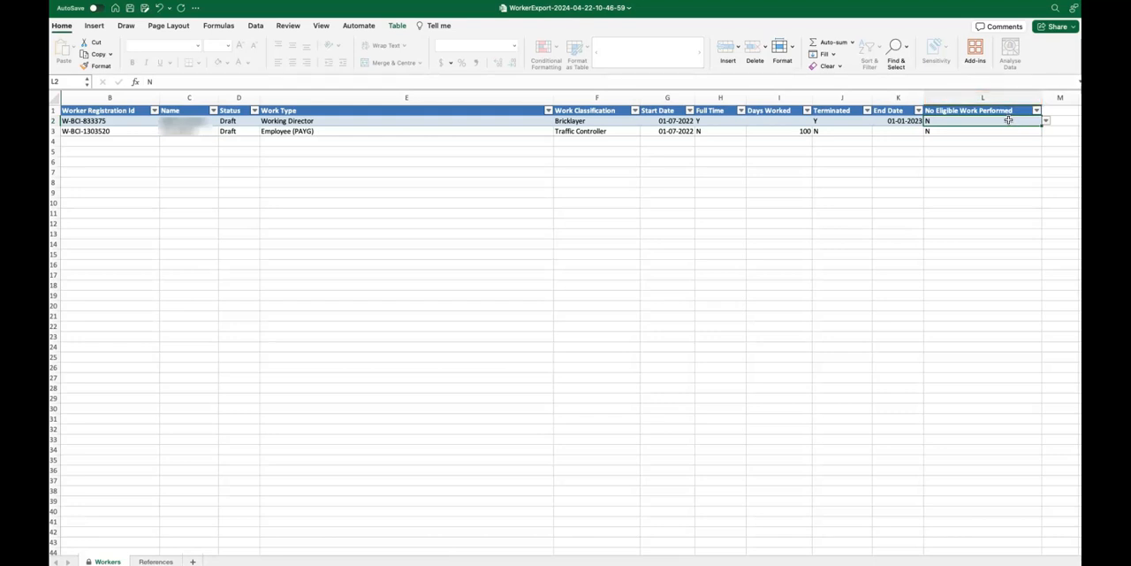
left_click(1013, 131)
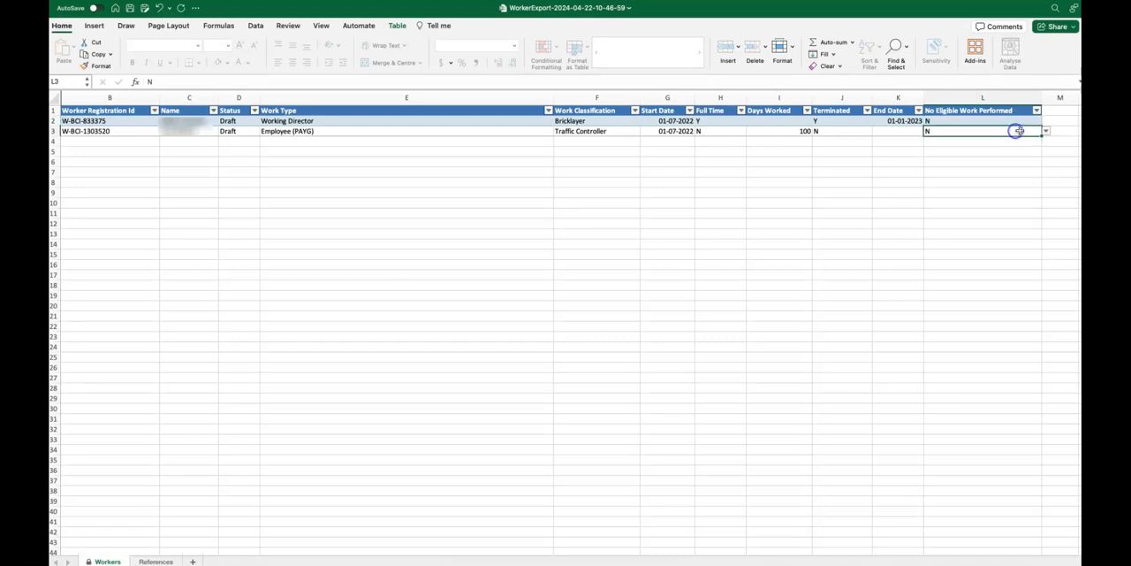
left_click(1044, 131)
left_click(942, 143)
left_click(1029, 177)
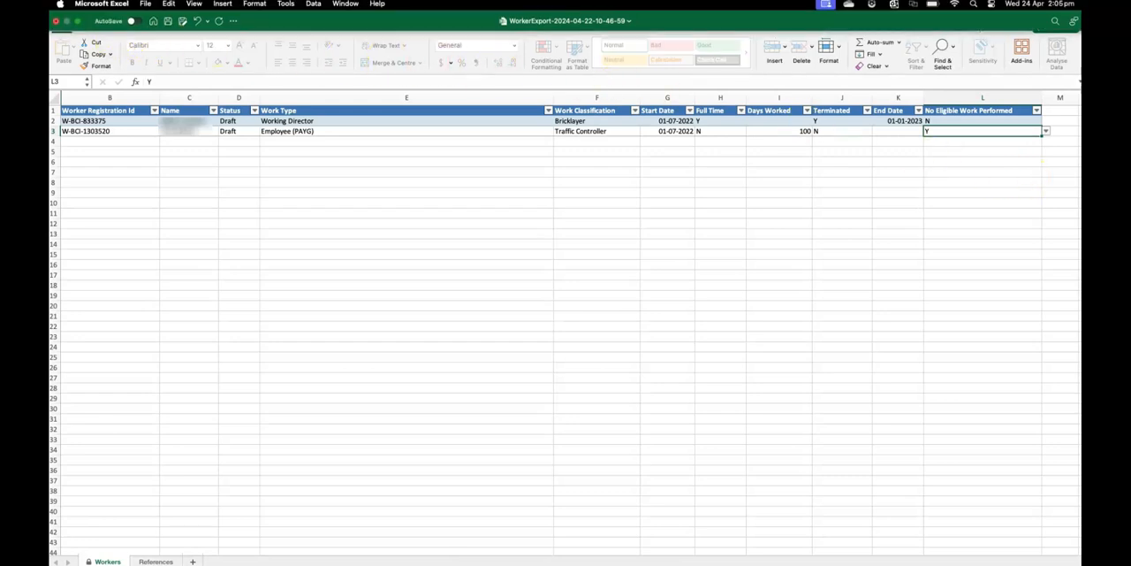
Save the completed workbook as an Excel Workbook (.xlsx) in the Worker Service Returns folder, keeping its file name.
left_click(145, 4)
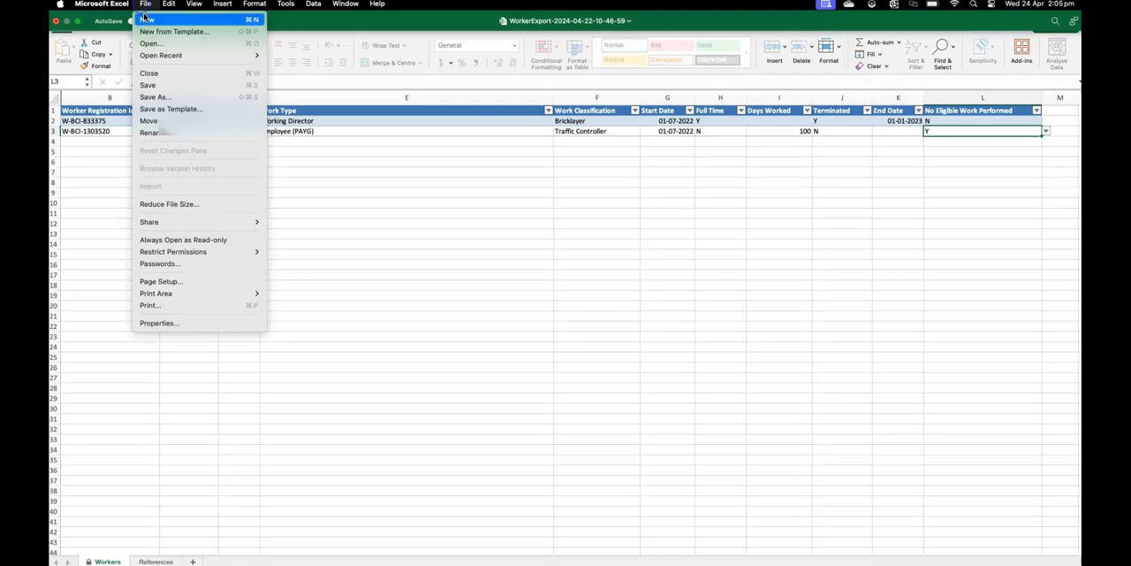
left_click(155, 97)
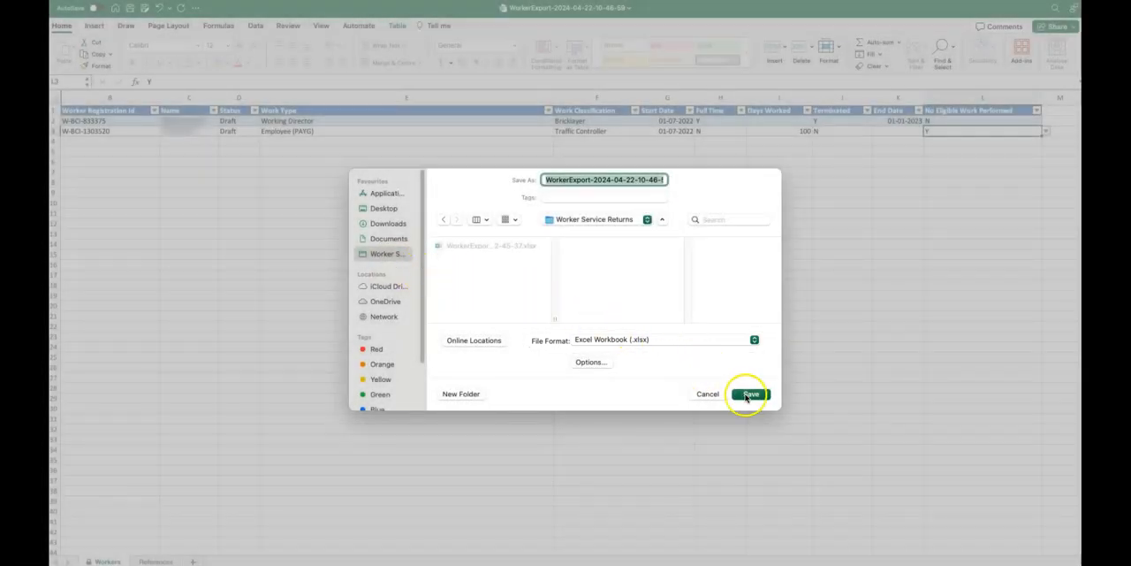
left_click(750, 394)
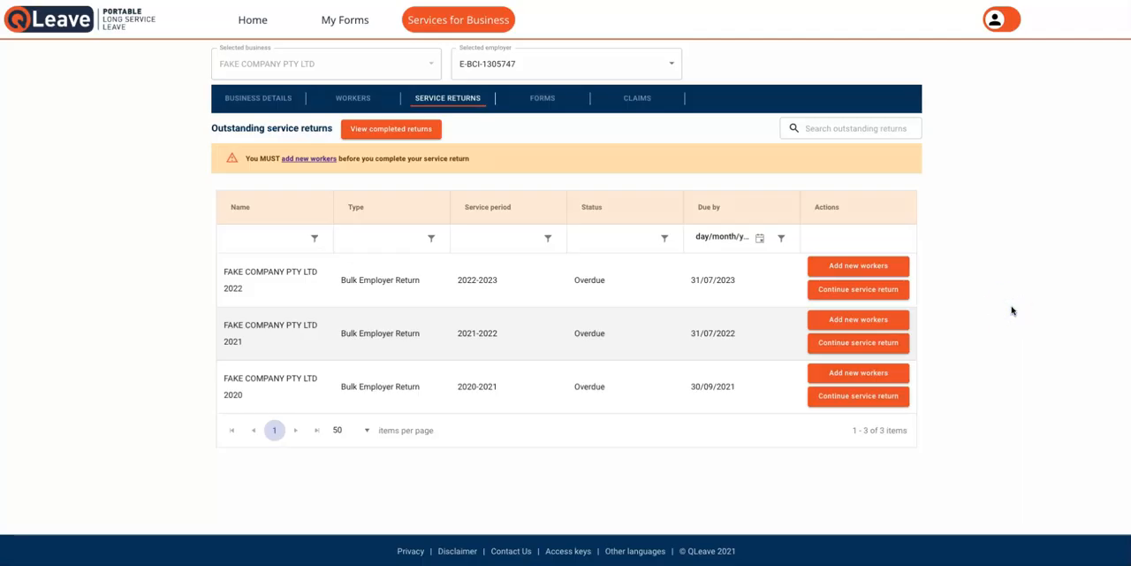
Back in the QLeave portal, continue the 2022-2023 service return and open its bulk return import page.
left_click(896, 289)
left_click(174, 142)
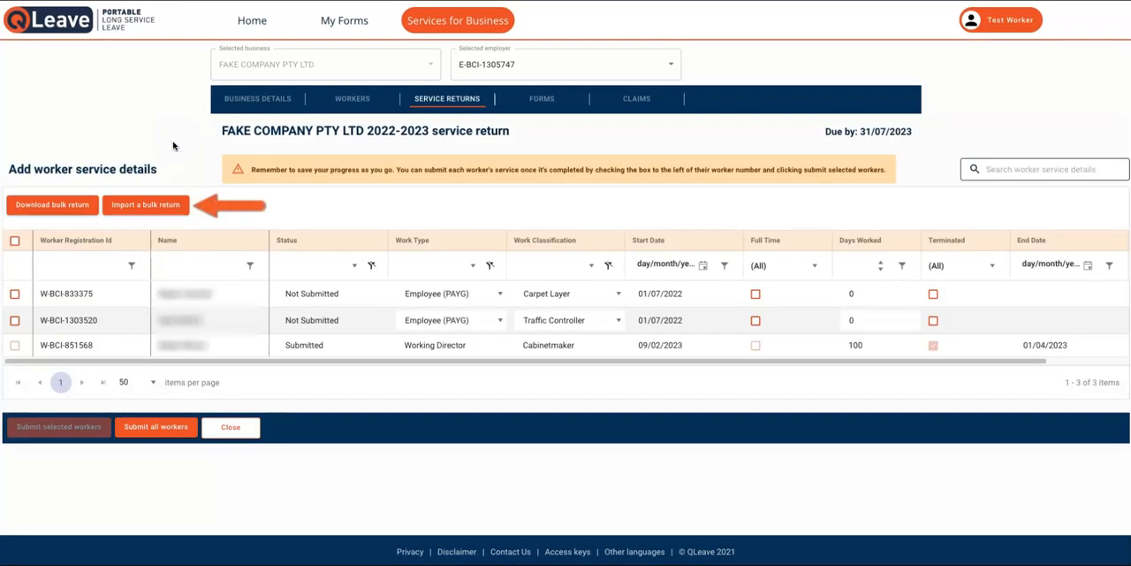
left_click(166, 206)
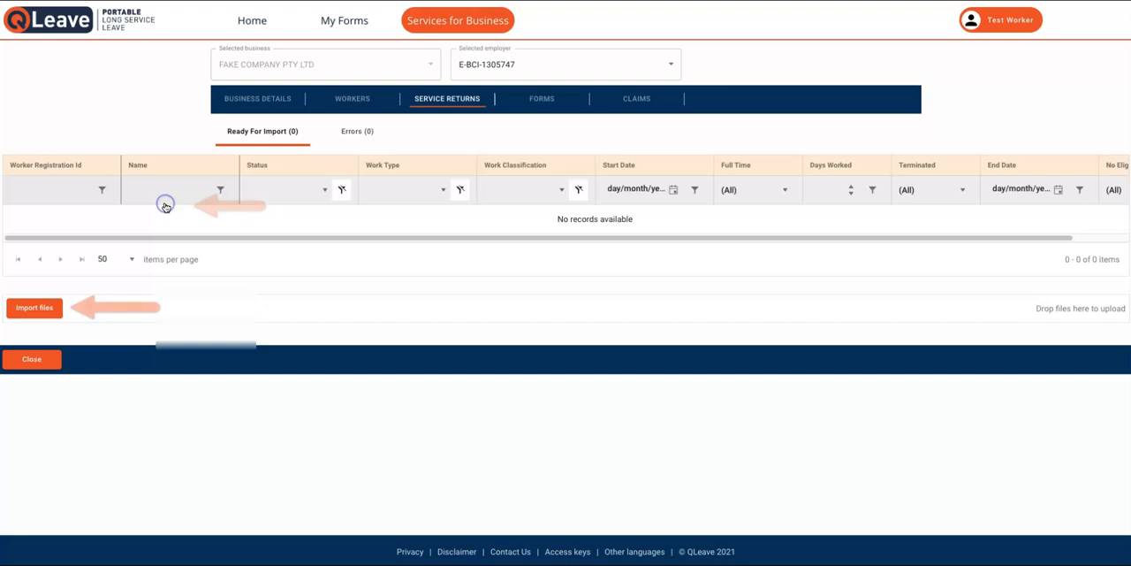
Import the completed WorkerExport workbook ending in 6-59.xlsx from the Worker Service Returns folder into the bulk return.
left_click(35, 307)
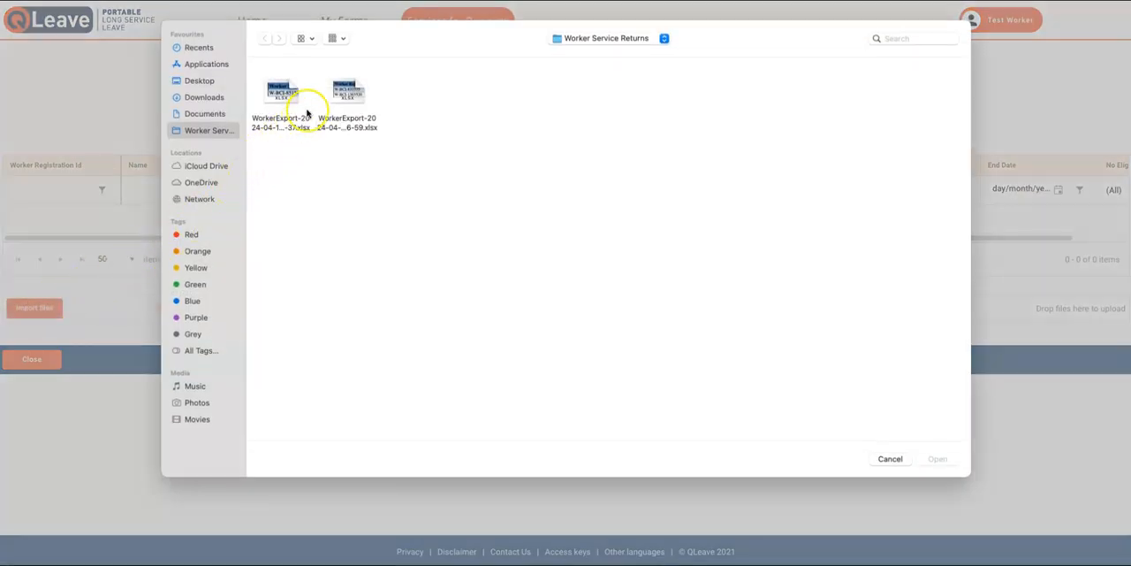
left_click(367, 112)
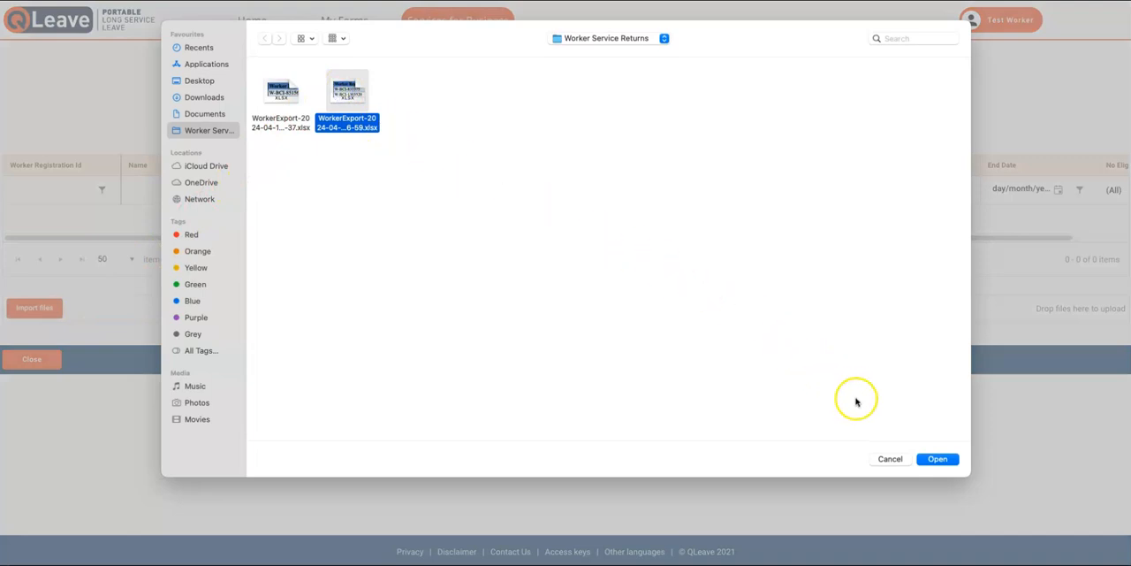
left_click(937, 460)
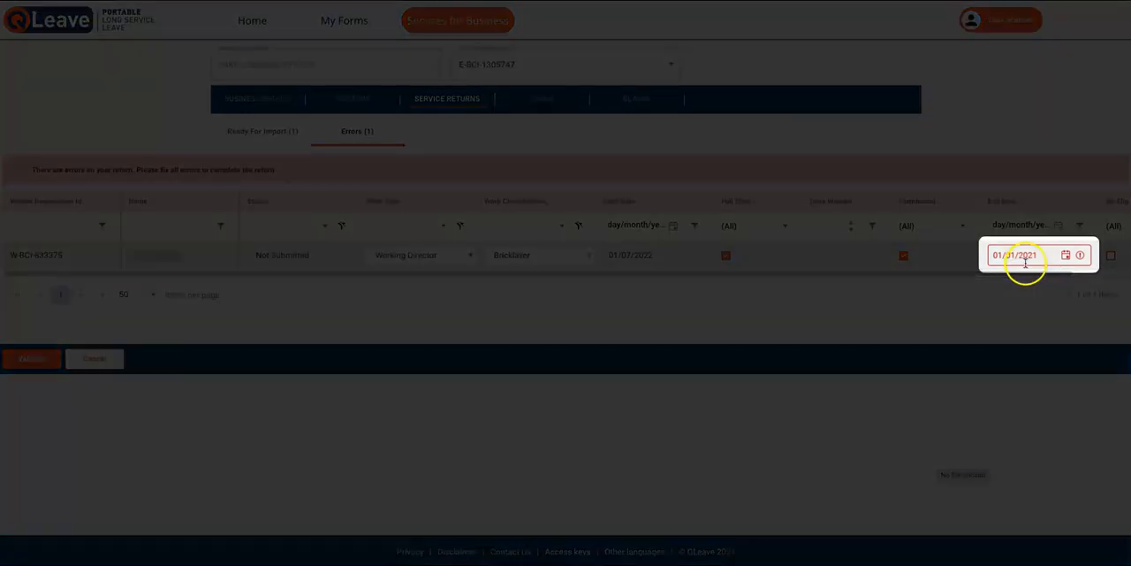
Correct the bricklayer's end date in the import errors to 02/01/2023.
left_click(1066, 255)
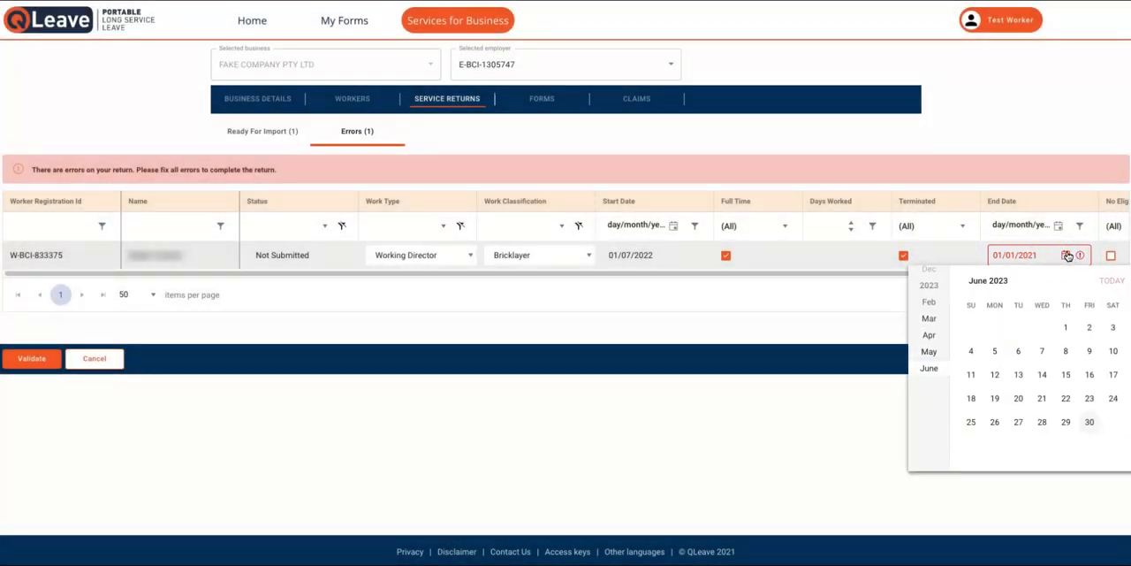
scroll(932, 313, "up", 5)
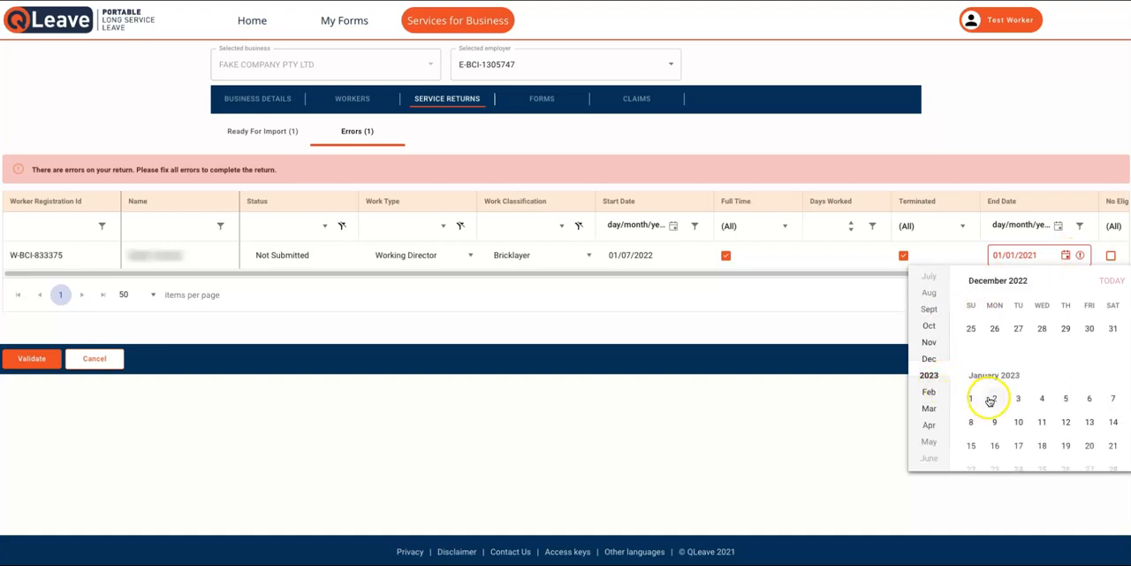
left_click(994, 398)
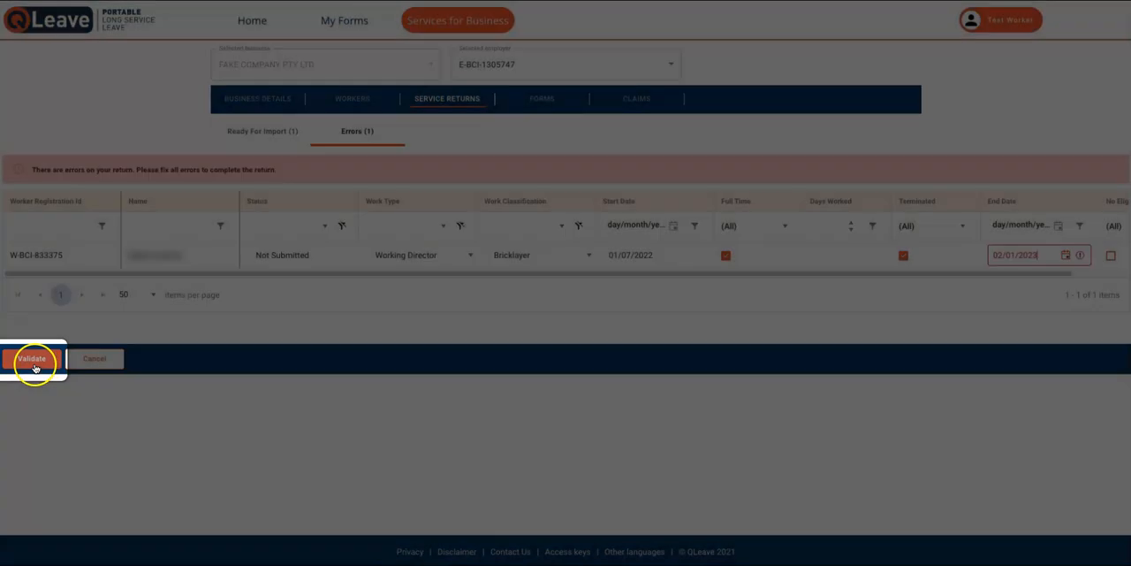
Validate the corrected bulk return and save the imported worker service details.
left_click(33, 361)
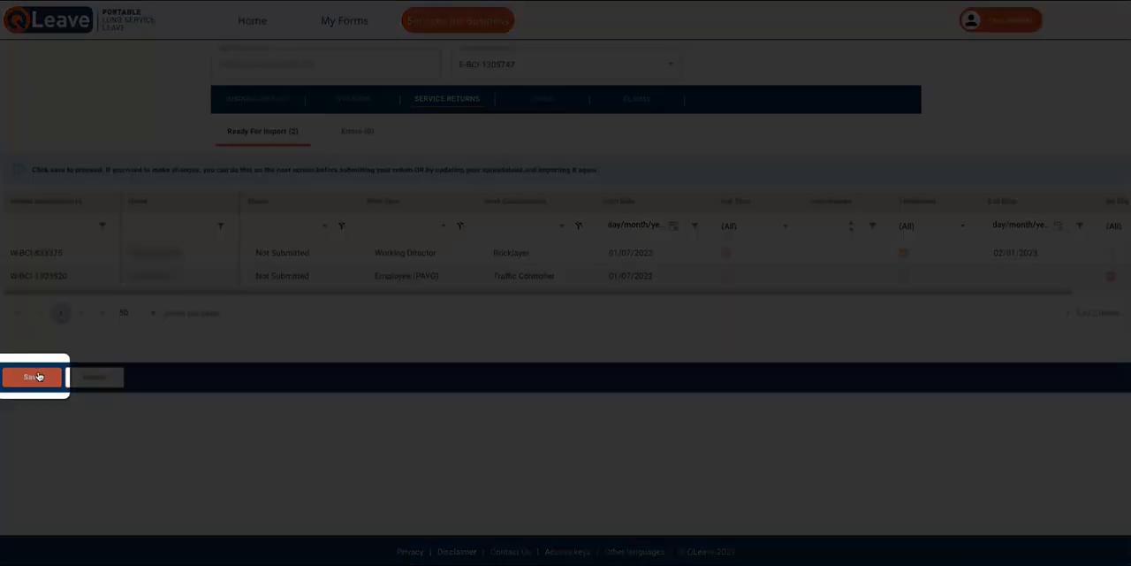
left_click(38, 376)
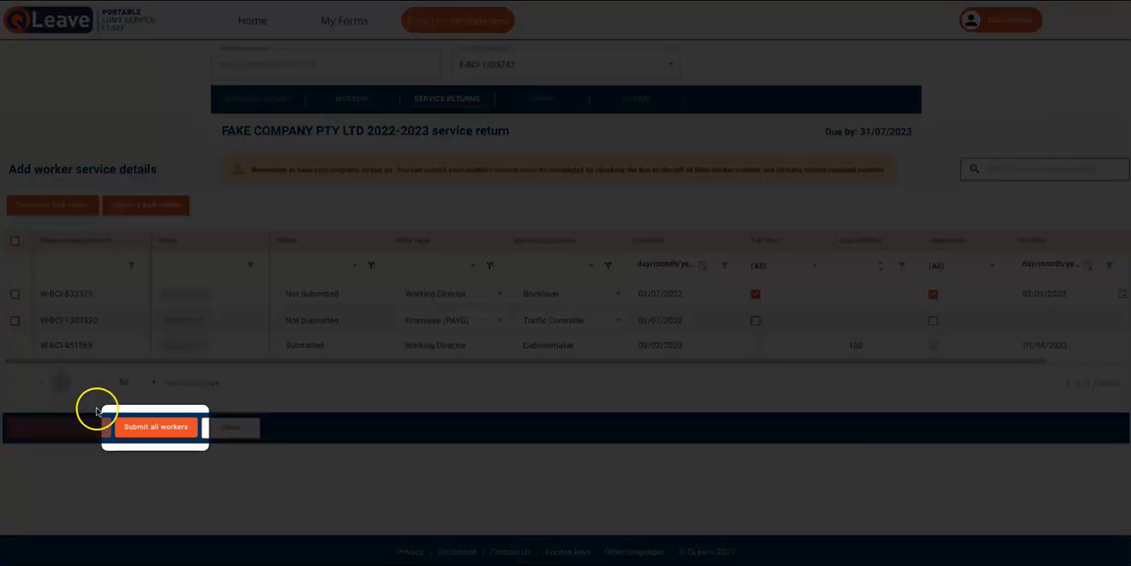
Submit the 2022-2023 service return for all workers, declaring that the information provided is true and accurate.
left_click(121, 427)
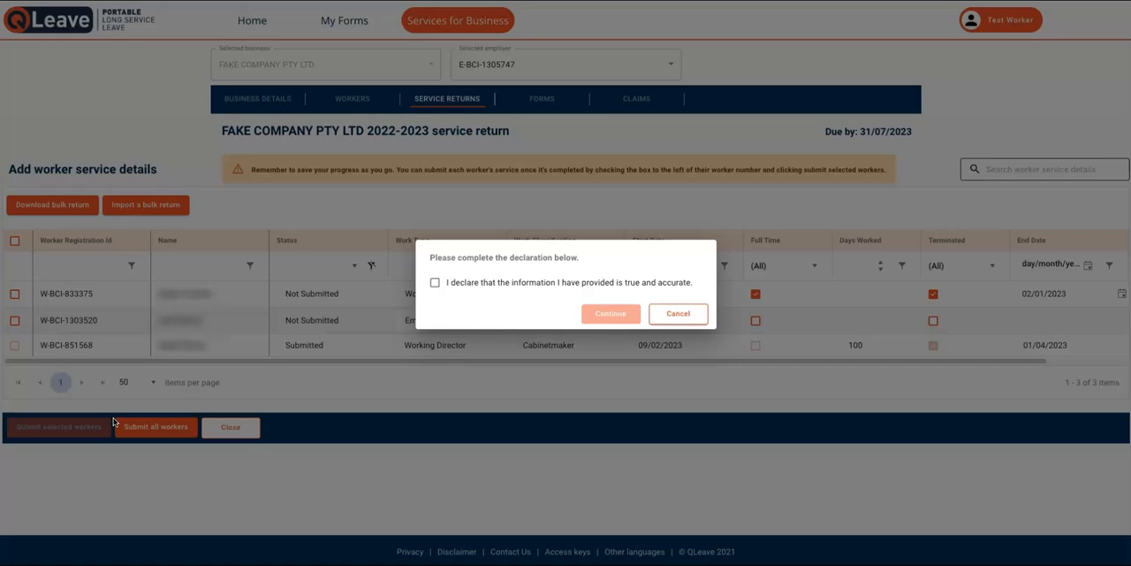
left_click(432, 284)
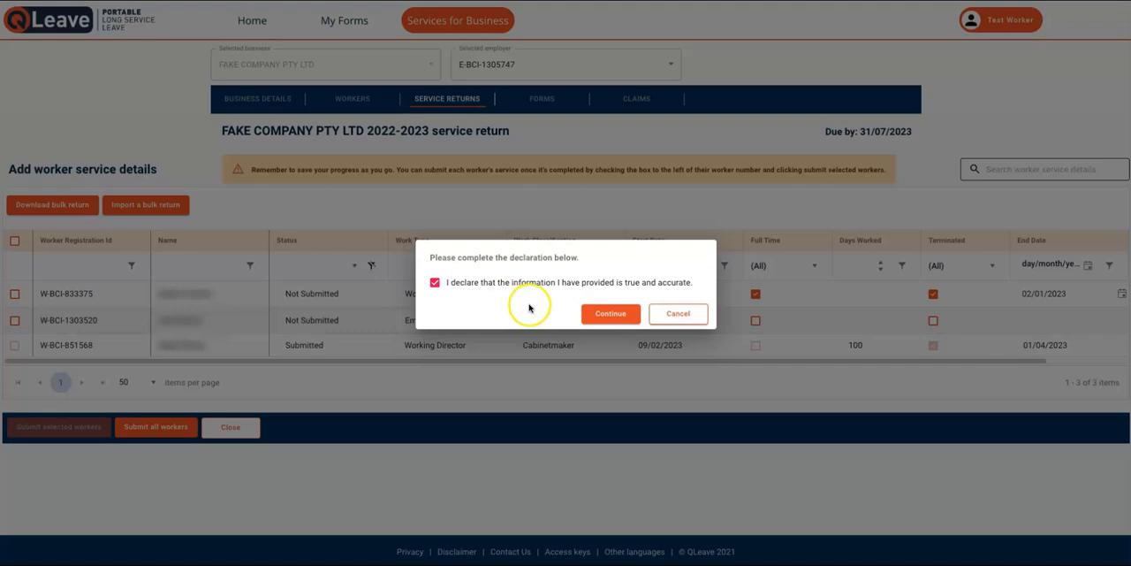
left_click(589, 315)
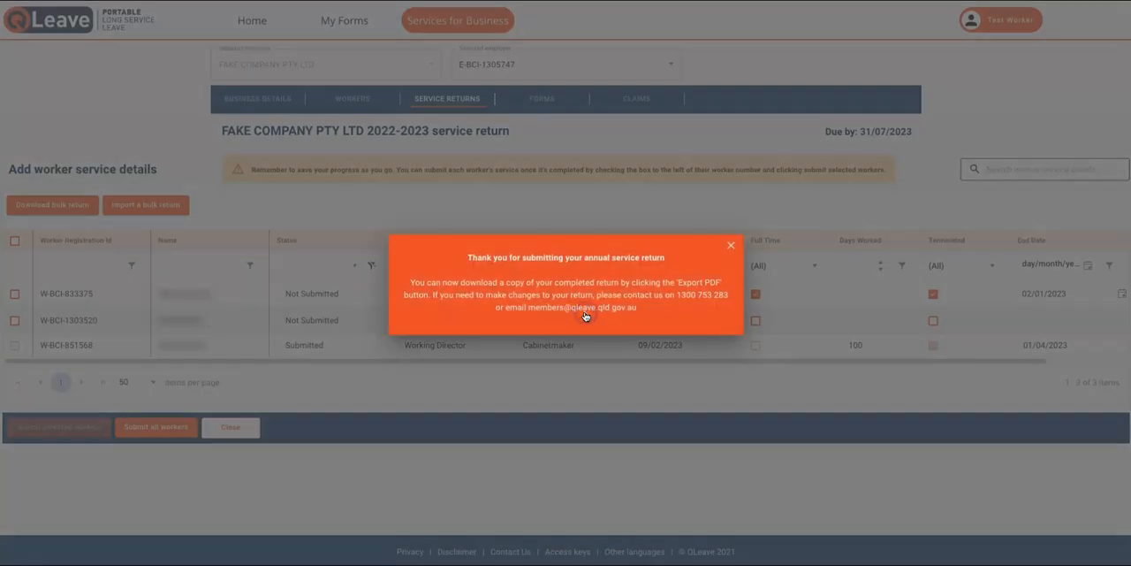
left_click(731, 245)
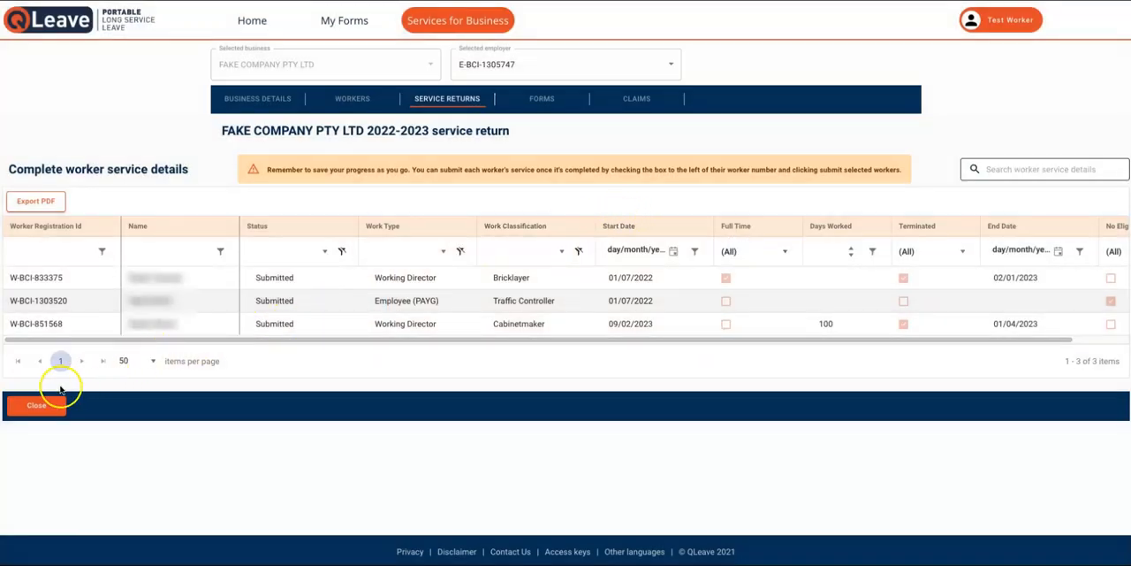
Close the submitted return and open the list of completed service returns.
left_click(58, 393)
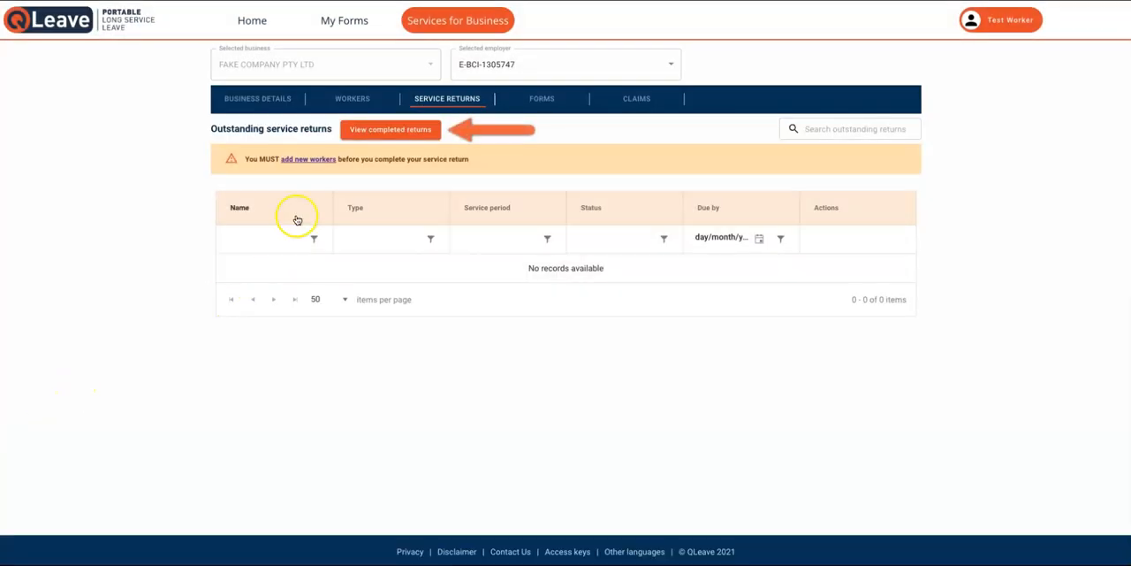
left_click(354, 135)
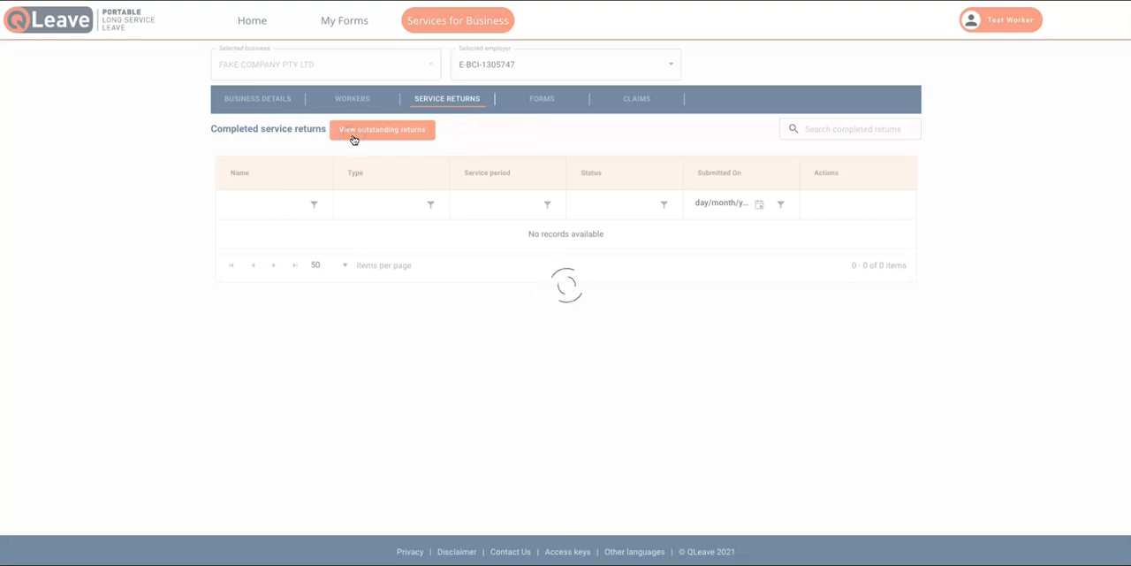